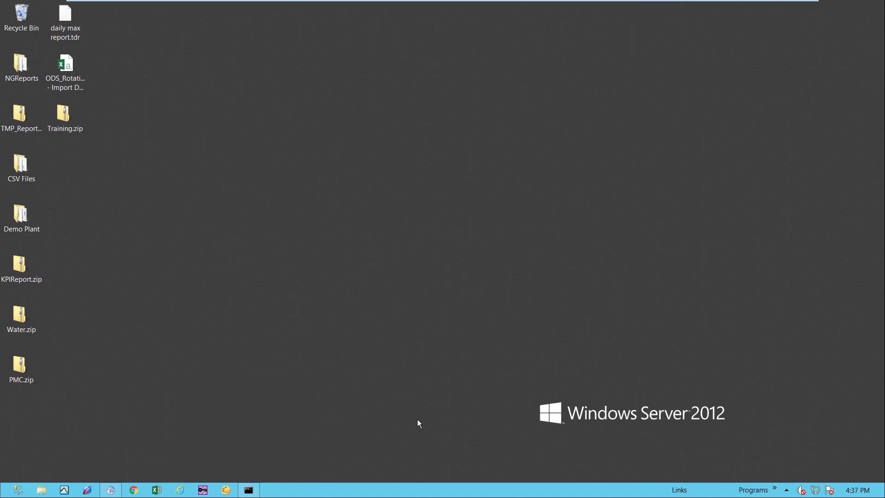
# - Run ipconfig in Command Prompt to list the machine's IP configuration, then open the Start menu
pyautogui.click(250, 490)
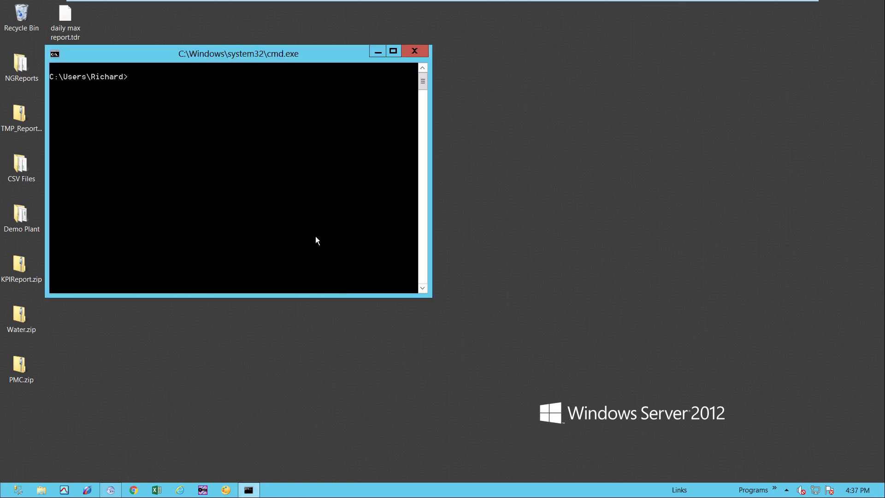
pyautogui.write('ipconfig')
pyautogui.press('Return')
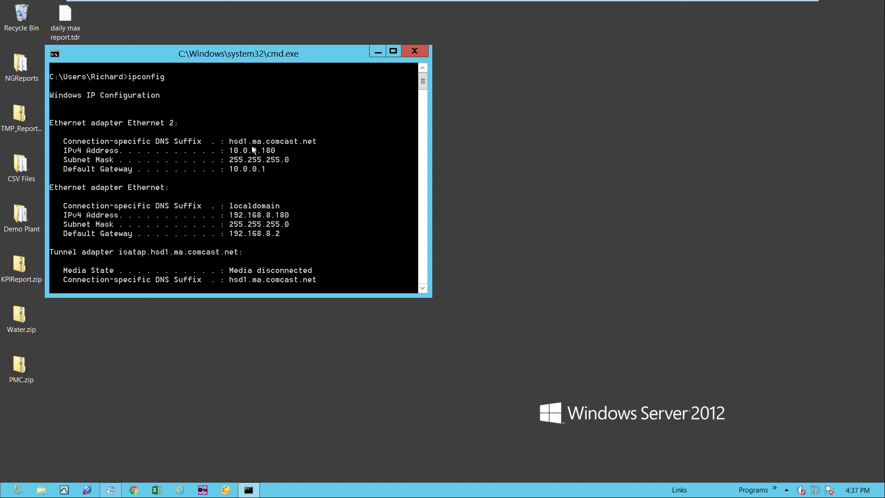
pyautogui.click(383, 52)
pyautogui.click(778, 488)
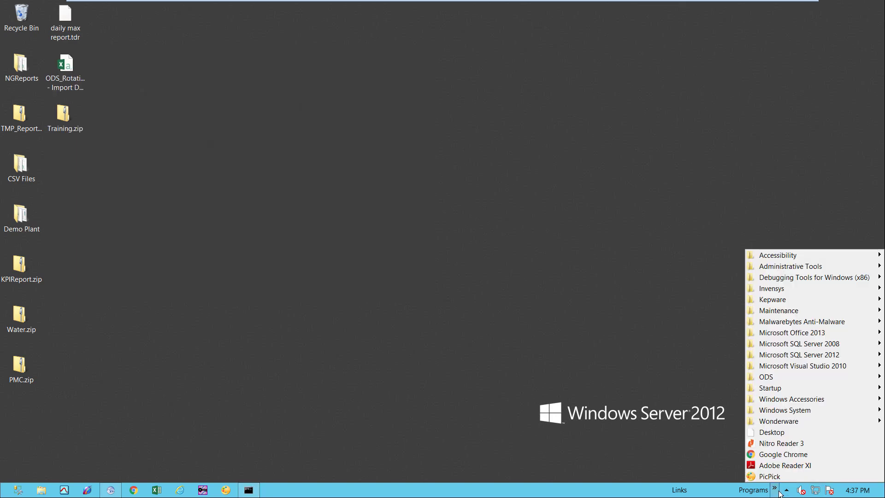
# - Launch the Dream Report Remote Connector Configurator from the ODS programs
pyautogui.moveTo(779, 380)
pyautogui.moveTo(724, 388)
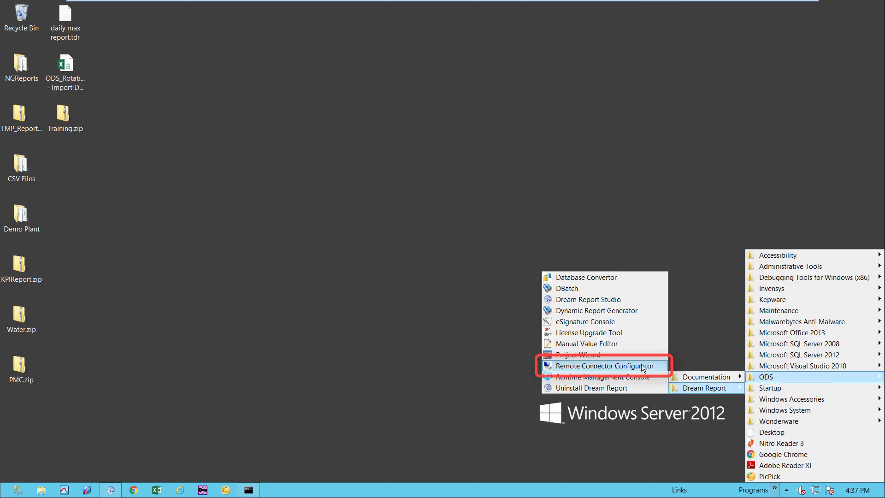
pyautogui.click(616, 364)
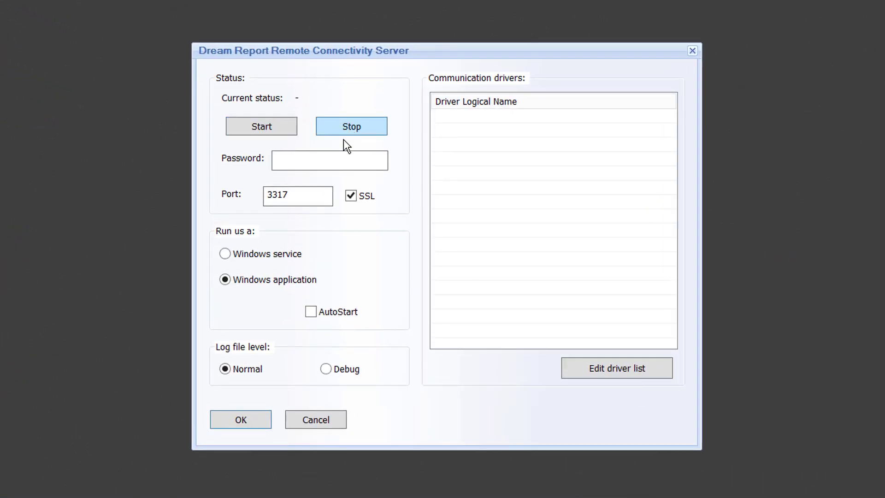
# - Enter a server password and keep port 3317 with SSL enabled
pyautogui.click(319, 160)
pyautogui.write('12')
pyautogui.click(307, 195)
pyautogui.doubleClick(307, 195)
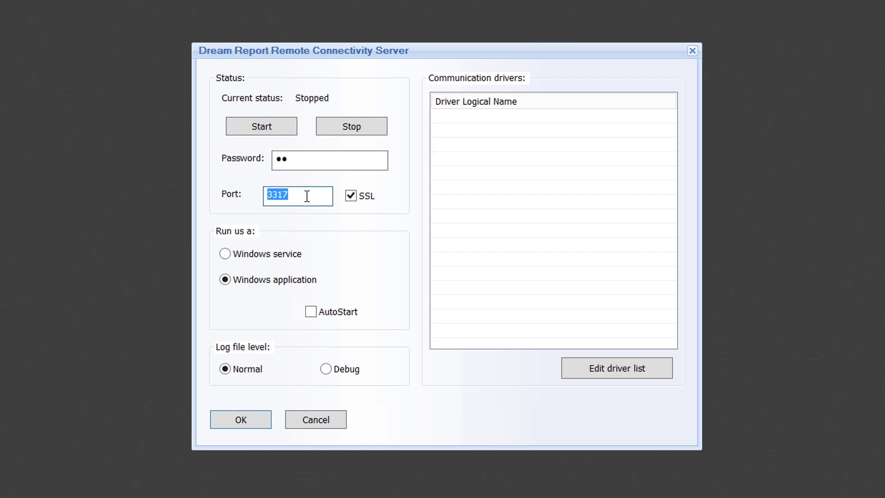
pyautogui.click(307, 196)
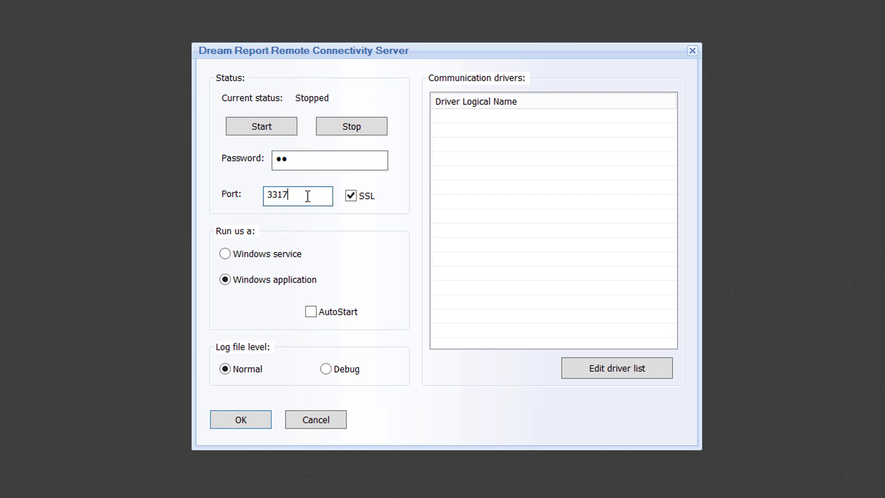
pyautogui.click(351, 197)
pyautogui.click(350, 196)
# - Run the server as a Windows service with AutoStart enabled
pyautogui.click(291, 280)
pyautogui.click(289, 257)
pyautogui.click(310, 313)
# - Choose the OPC DA real-time driver and name it OPC_PLC1
pyautogui.click(582, 364)
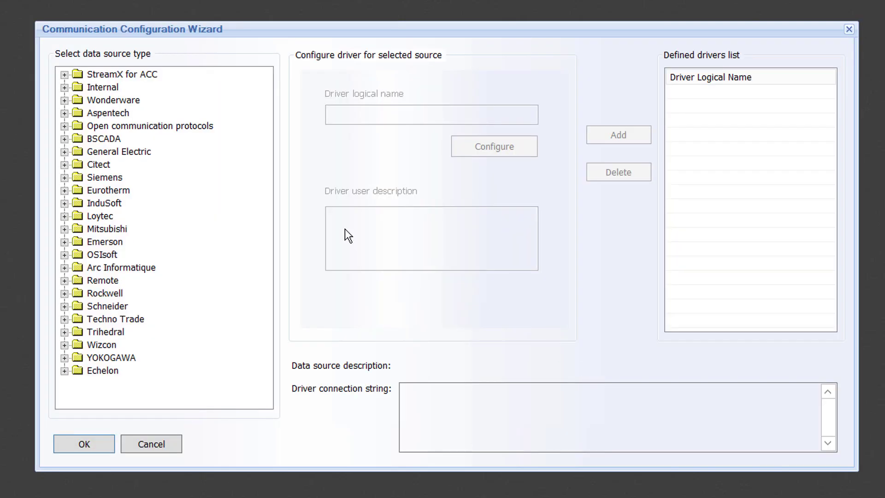
pyautogui.click(65, 126)
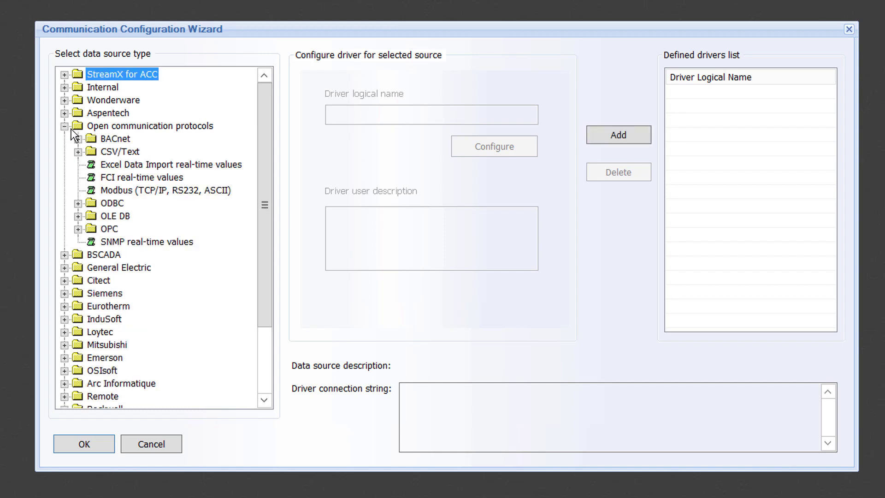
pyautogui.click(78, 229)
pyautogui.click(139, 243)
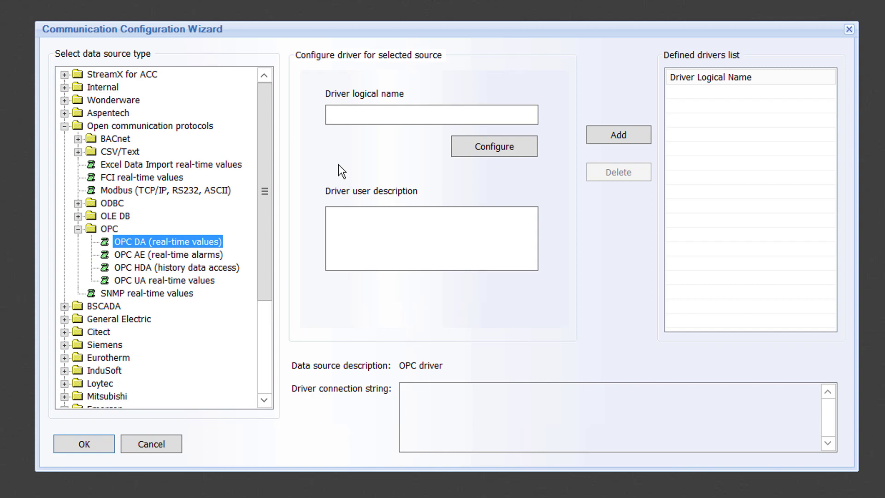
pyautogui.click(390, 118)
pyautogui.write('OPC_PLC1')
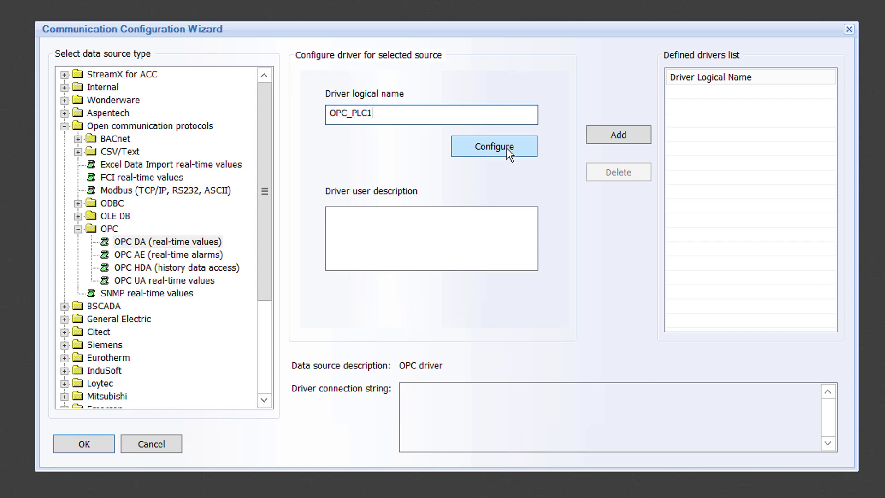
# - Connect OPC_PLC1 to Kepware.KEPServerEX.V5, test the connection, and add it to the drivers
pyautogui.click(507, 147)
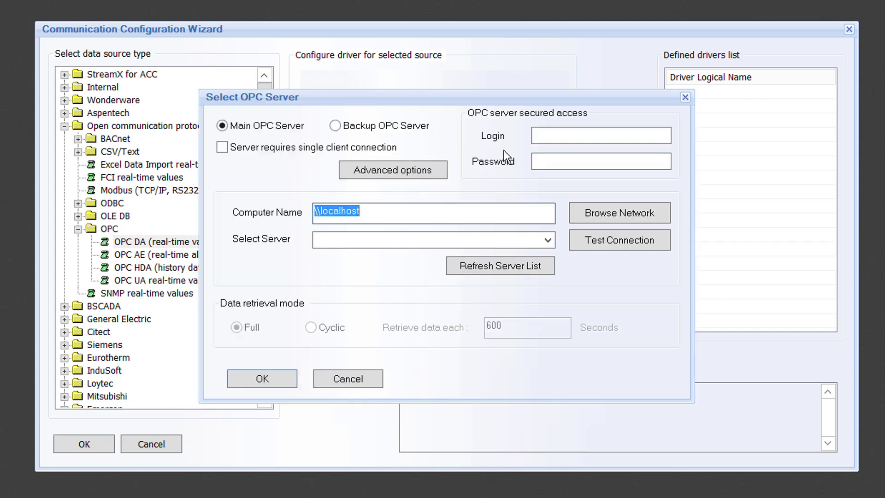
pyautogui.click(547, 240)
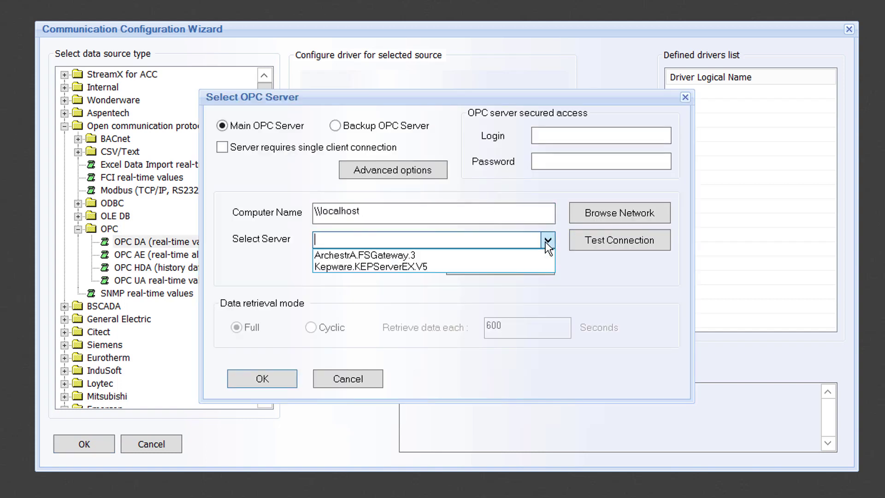
pyautogui.click(450, 266)
pyautogui.click(620, 243)
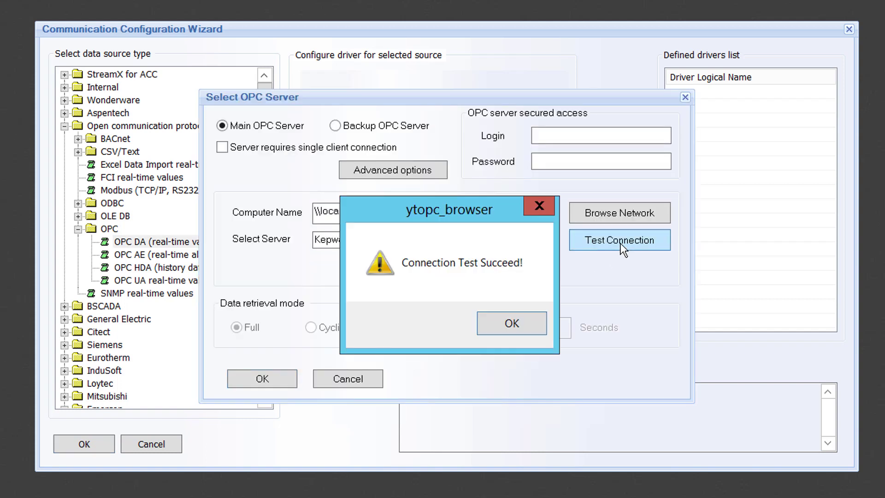
pyautogui.click(525, 322)
pyautogui.click(261, 380)
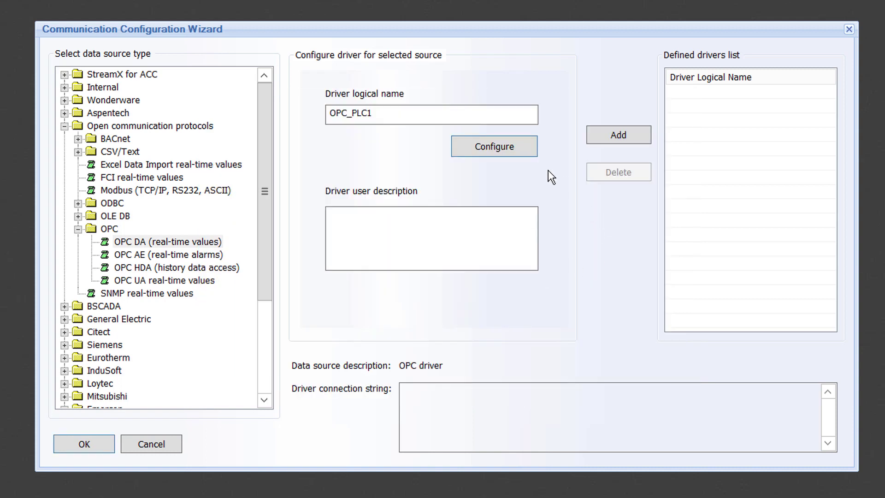
pyautogui.click(622, 134)
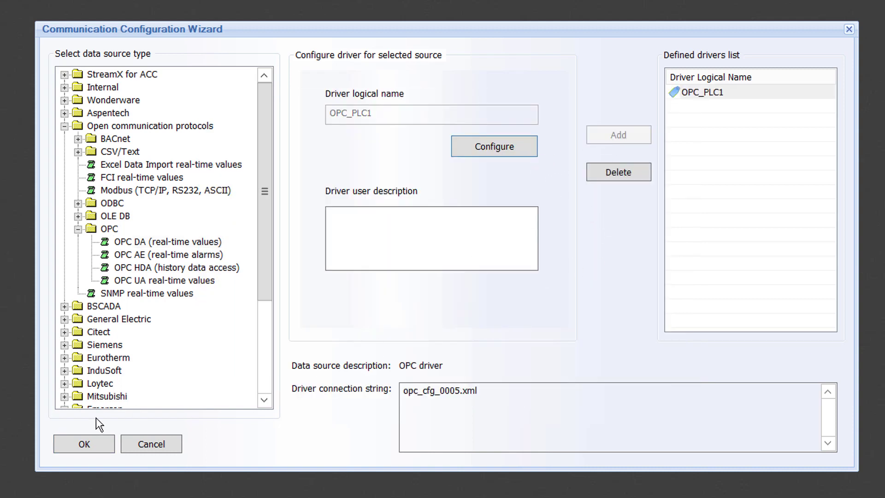
pyautogui.click(94, 442)
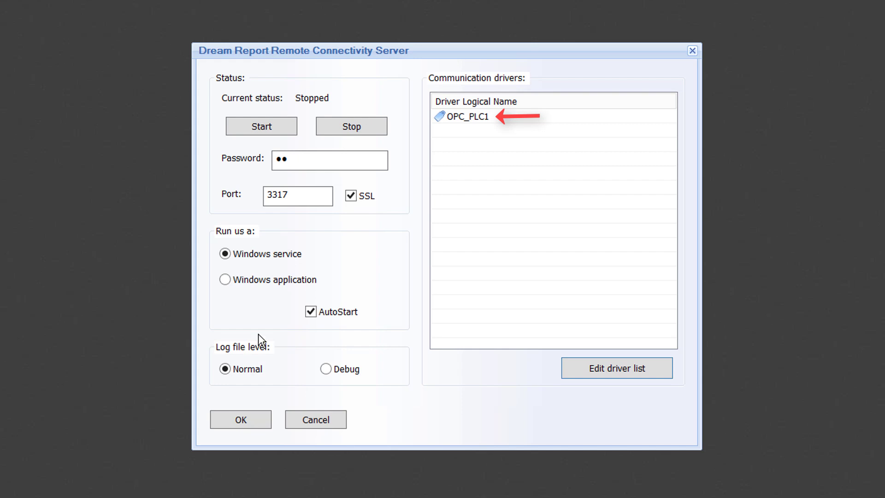
# - Choose the ODBC historical values driver and name it ODBC_ProcessLogs
pyautogui.click(607, 369)
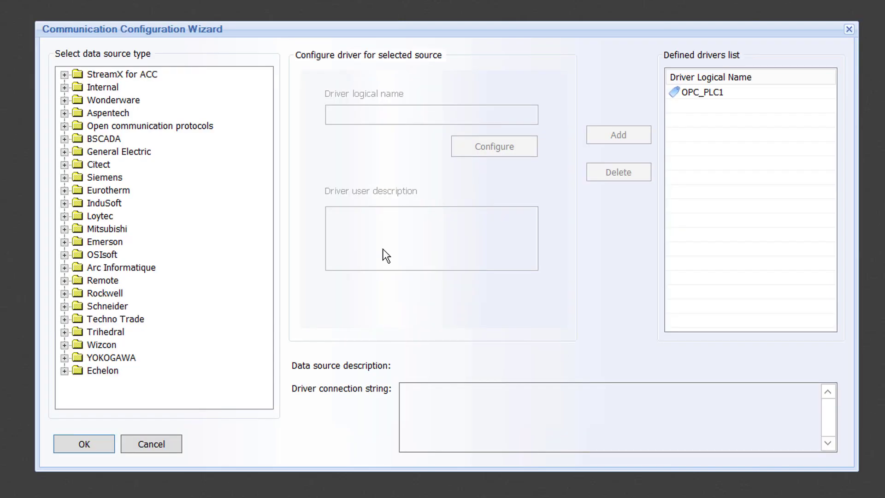
pyautogui.click(64, 126)
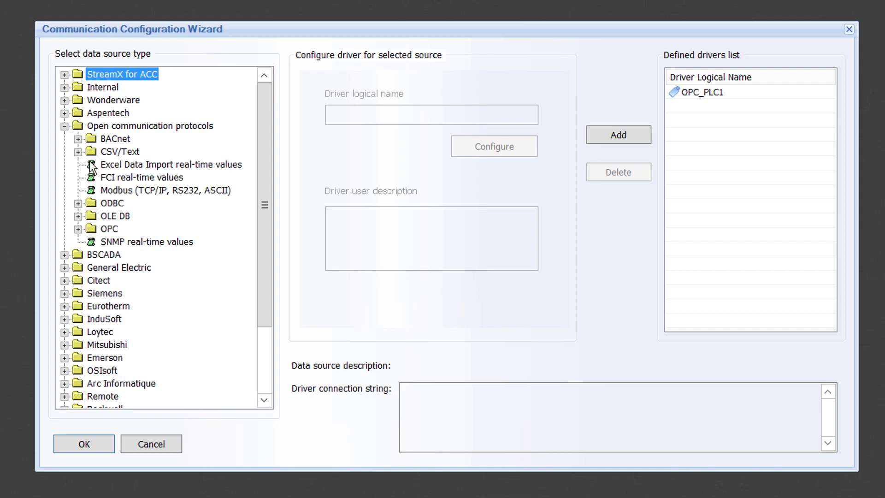
pyautogui.click(78, 203)
pyautogui.click(142, 216)
pyautogui.click(384, 118)
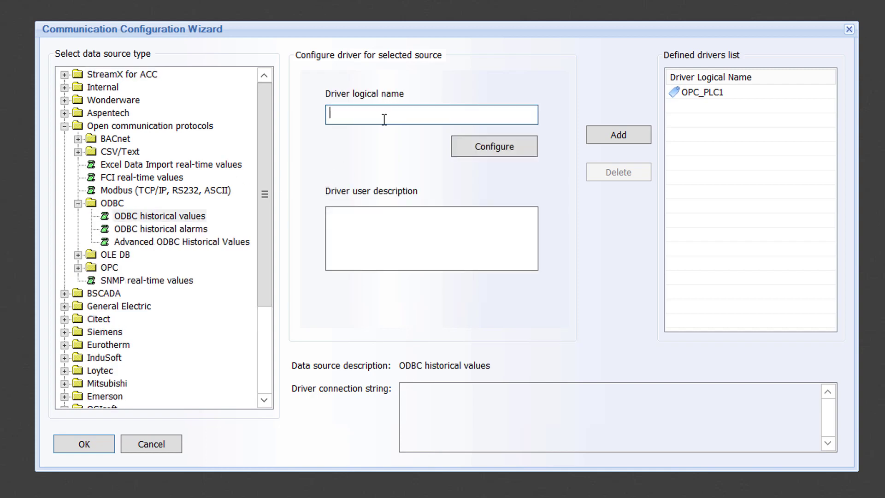
pyautogui.write('ODBC_ProcessLogs')
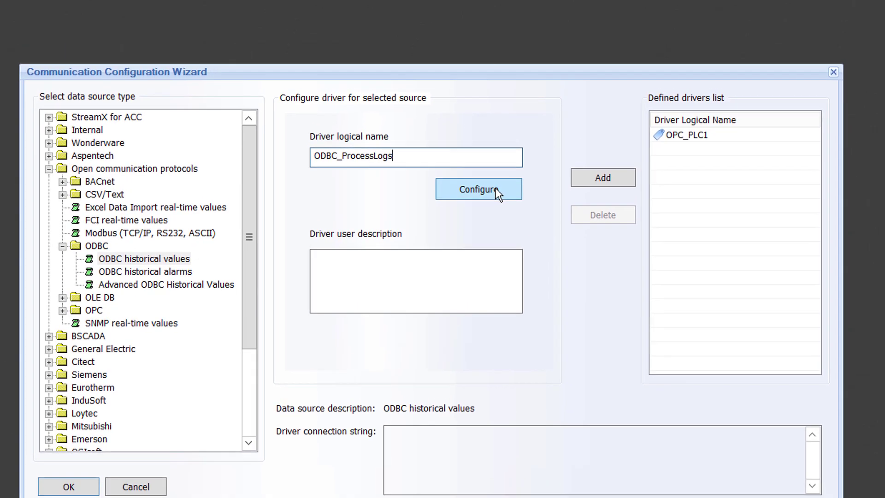
# - Connect ODBC_ProcessLogs to the Process DSN with Timestamp as time field, and add it
pyautogui.click(509, 146)
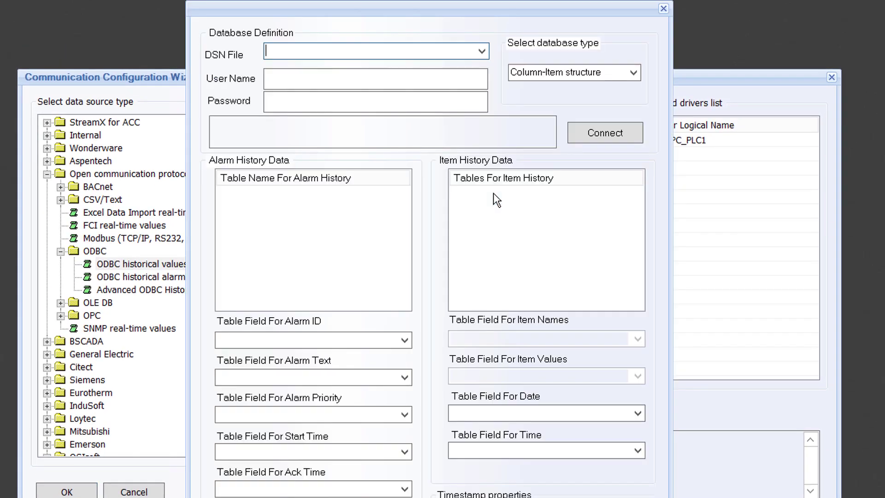
pyautogui.click(480, 57)
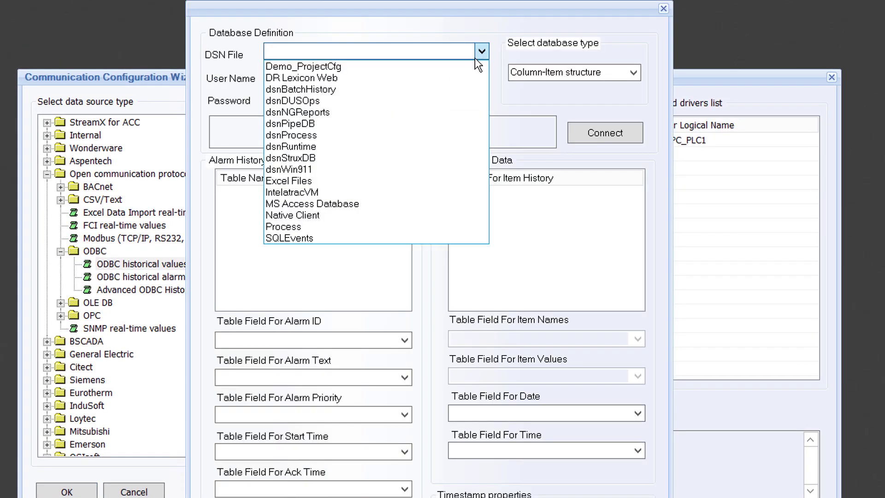
pyautogui.click(297, 225)
pyautogui.click(605, 132)
pyautogui.click(482, 193)
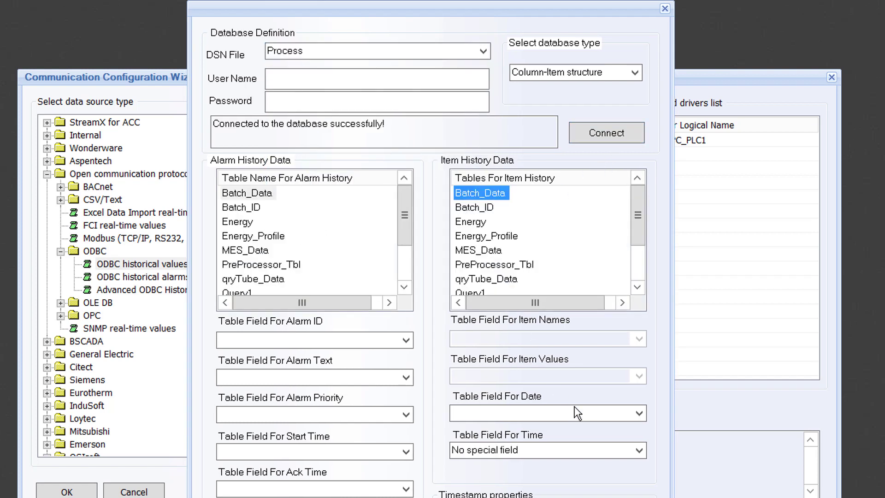
pyautogui.click(639, 451)
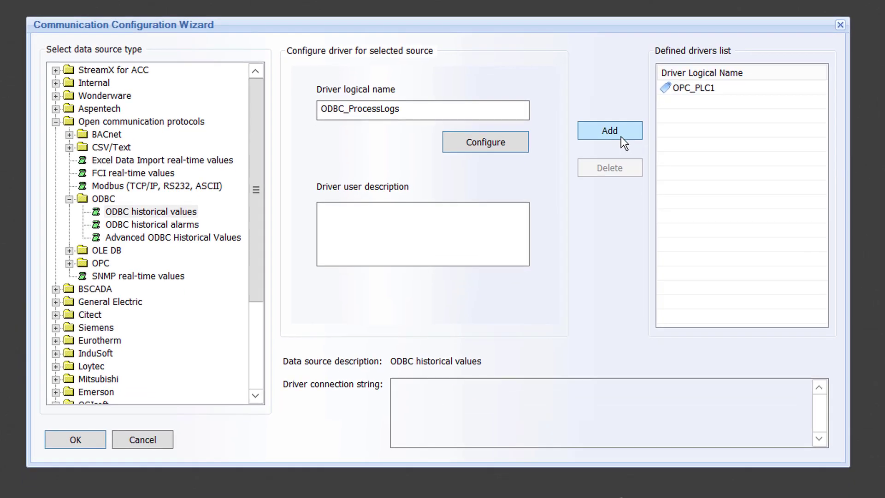
pyautogui.click(612, 187)
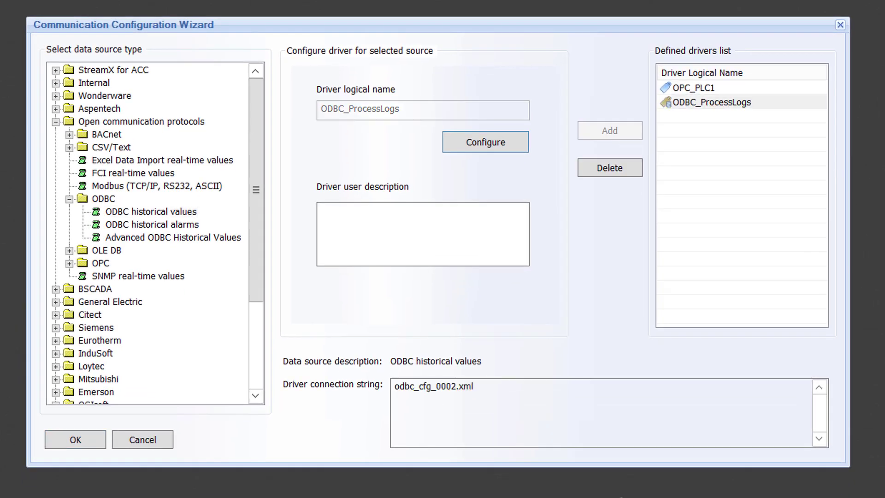
pyautogui.click(79, 442)
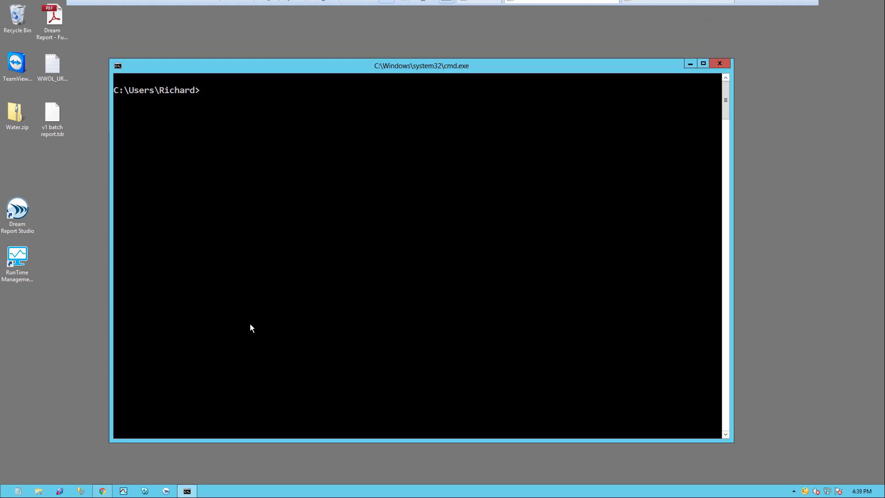
# - Ping the server at 10.0.0.180 from Command Prompt
pyautogui.write('ping 10.0.0.180')
pyautogui.press('Return')
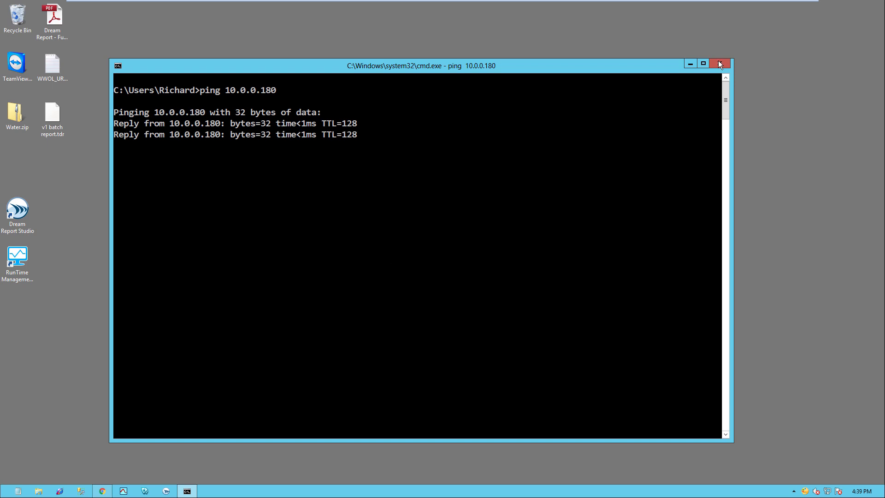
# - Launch Dream Report Studio and start a new project named DR_RemoteData
pyautogui.click(690, 63)
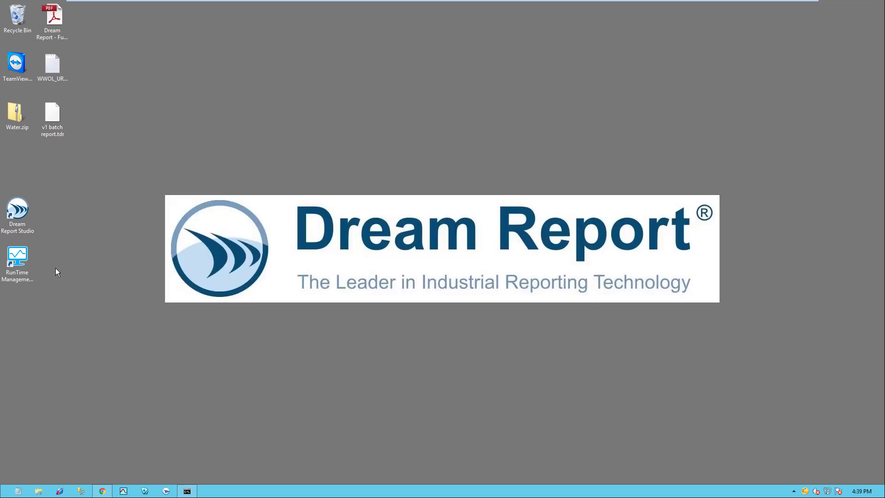
pyautogui.doubleClick(17, 210)
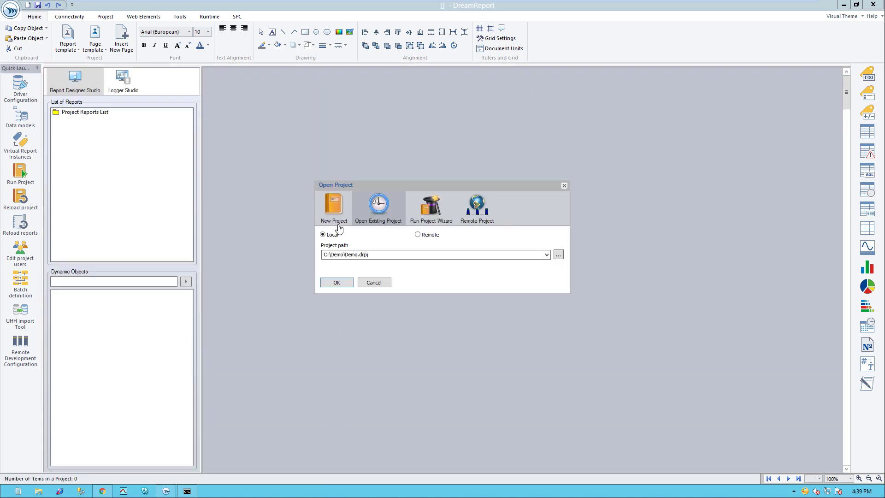
pyautogui.click(339, 225)
pyautogui.write('DR_R')
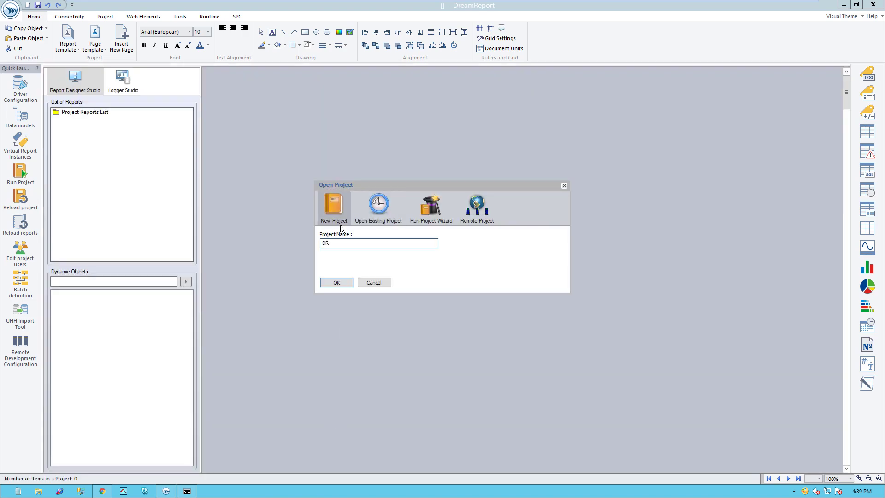
pyautogui.write('emoteData')
# - Create the project and define a Remote real-time values driver named Remote_OPC
pyautogui.click(340, 285)
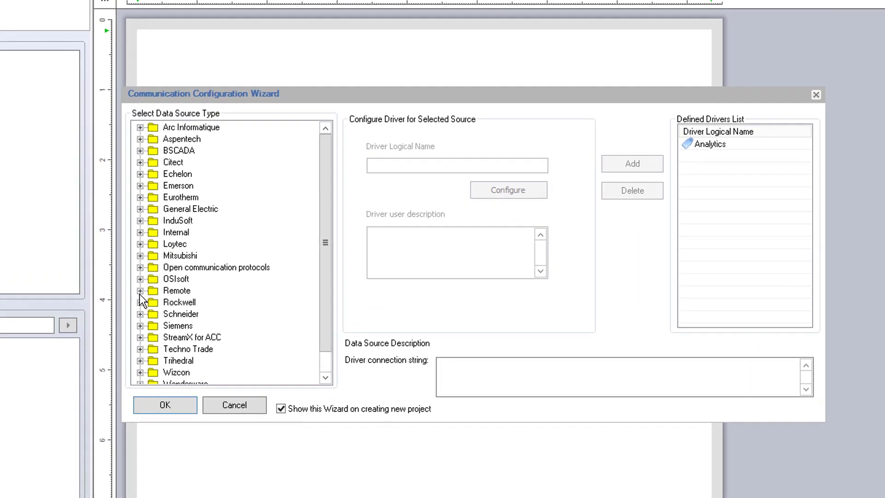
pyautogui.click(140, 291)
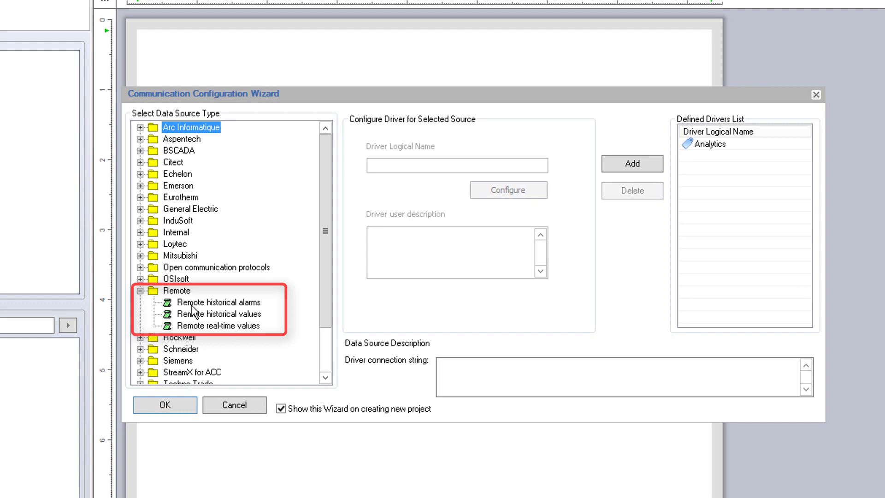
pyautogui.click(235, 325)
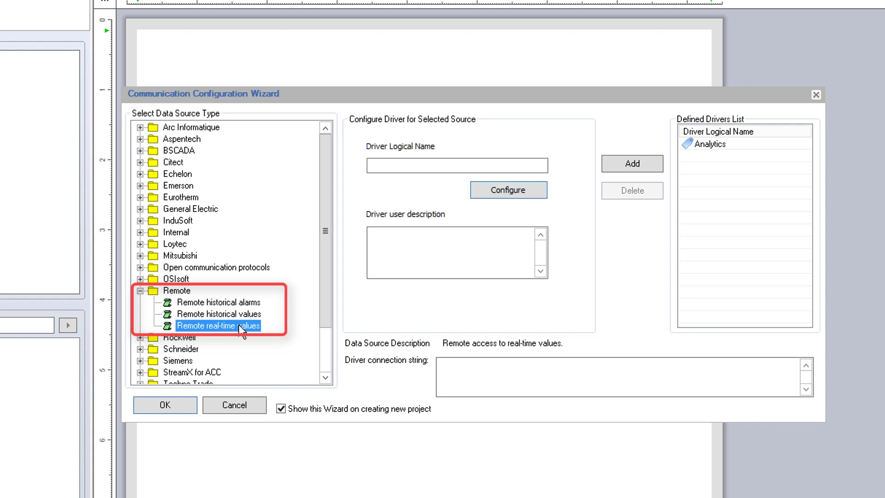
pyautogui.click(473, 168)
pyautogui.write('Remote_OPC')
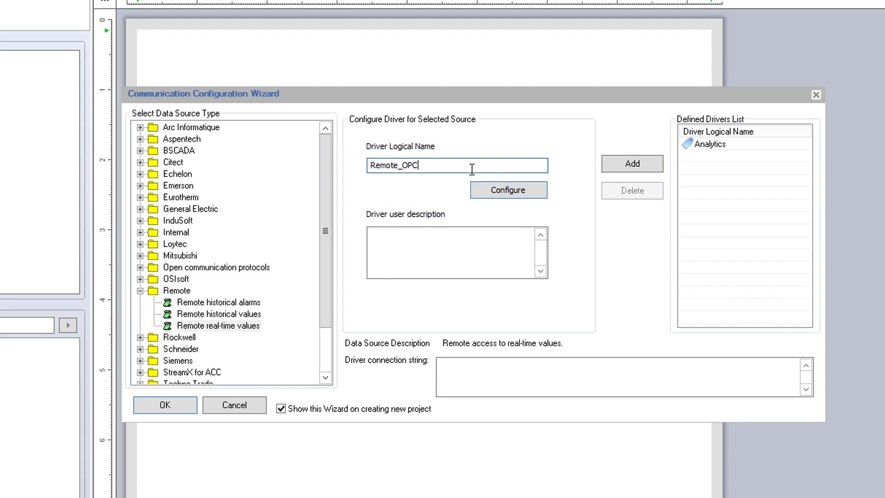
pyautogui.click(529, 196)
# - Connect to host 10.0.0.180, port 3317 with SSL and the server password, and test it
pyautogui.click(486, 161)
pyautogui.write('10.0.0')
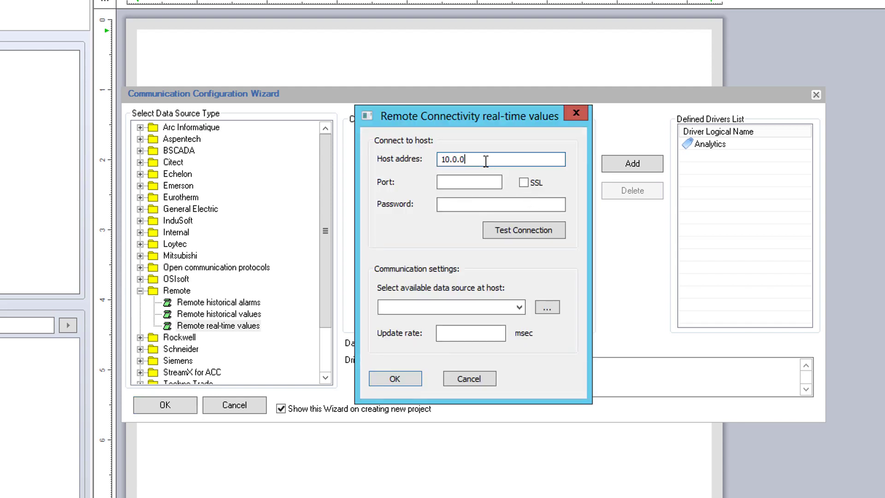
pyautogui.write('.180')
pyautogui.click(471, 183)
pyautogui.write('3317')
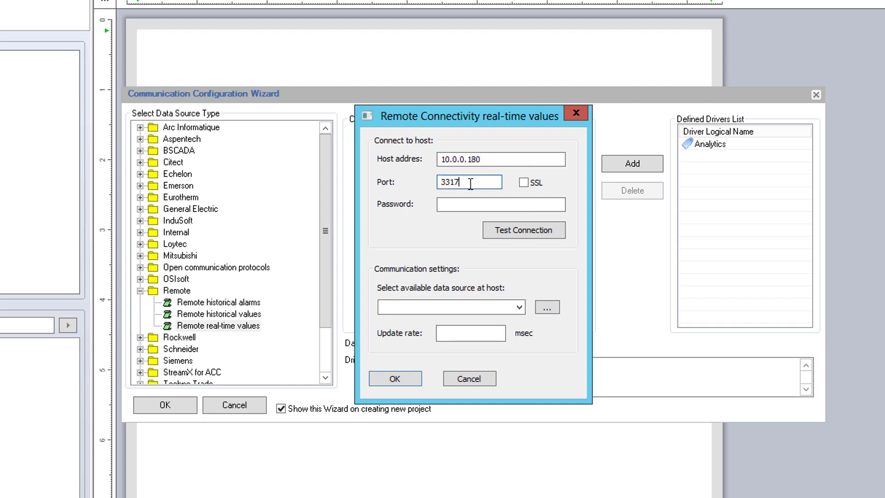
pyautogui.click(524, 182)
pyautogui.click(508, 204)
pyautogui.write('aa')
pyautogui.click(541, 228)
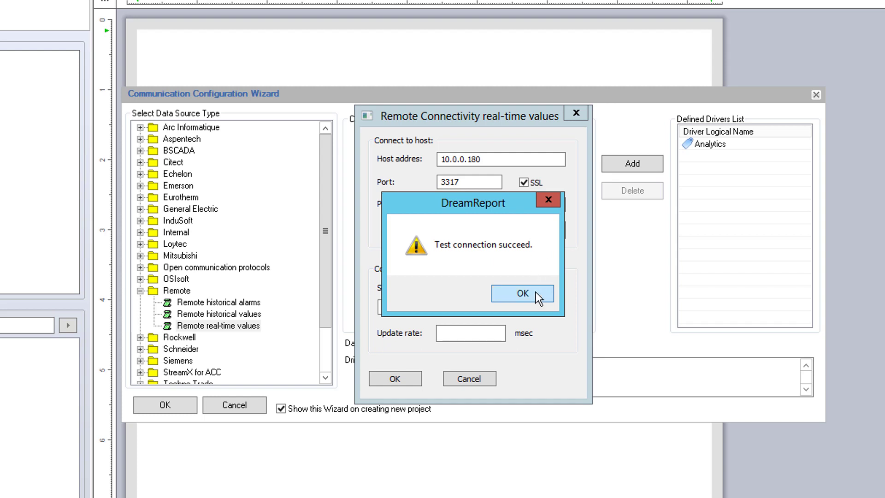
pyautogui.click(536, 292)
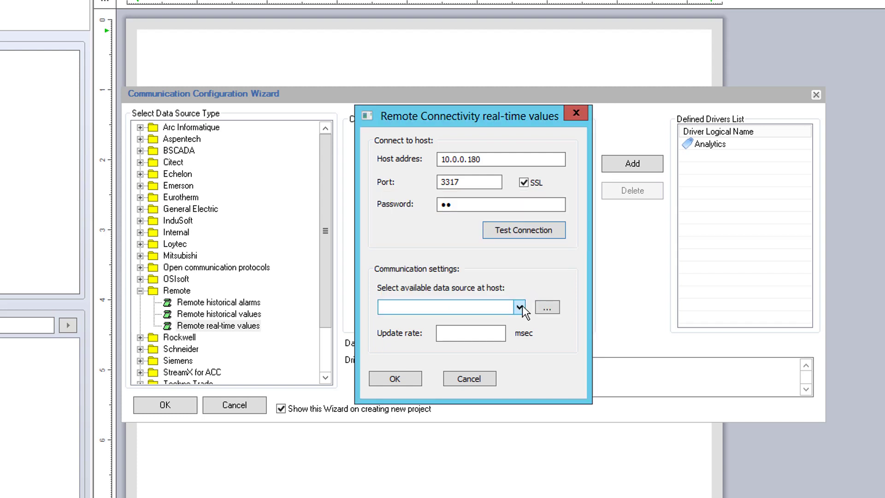
# - Select OPC_PLC1 as the remote source with a 1000 ms update rate
pyautogui.click(520, 306)
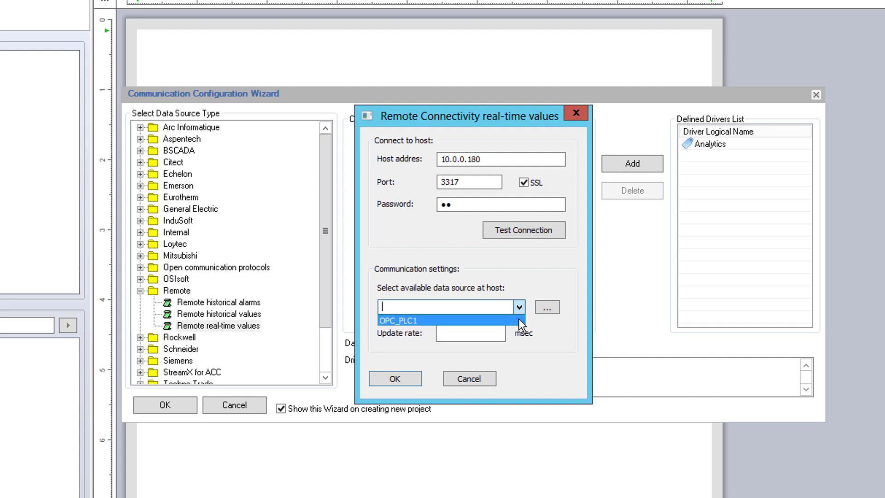
pyautogui.click(520, 321)
pyautogui.click(473, 334)
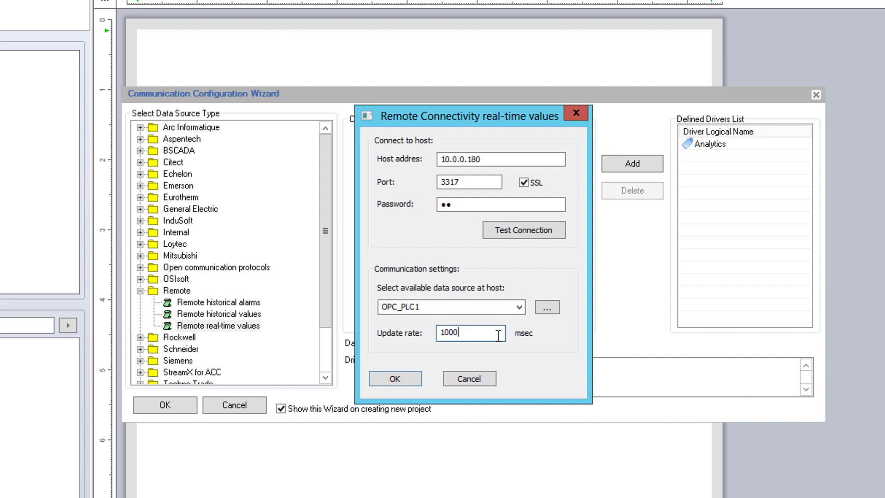
pyautogui.click(415, 381)
# - Add Remote_OPC, then create a remote historical values driver named Remote_ProcessLogs
pyautogui.click(632, 166)
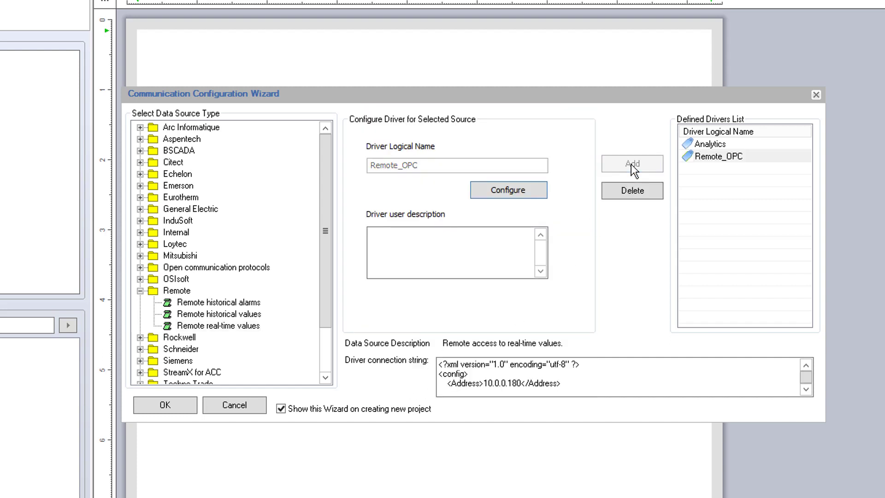
pyautogui.click(240, 315)
pyautogui.click(416, 165)
pyautogui.write('Rem')
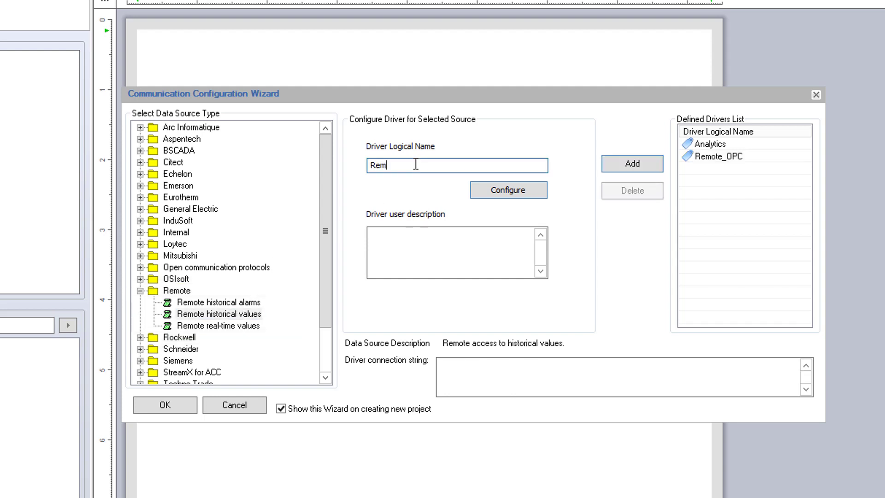
pyautogui.write('ote_ProcessLo')
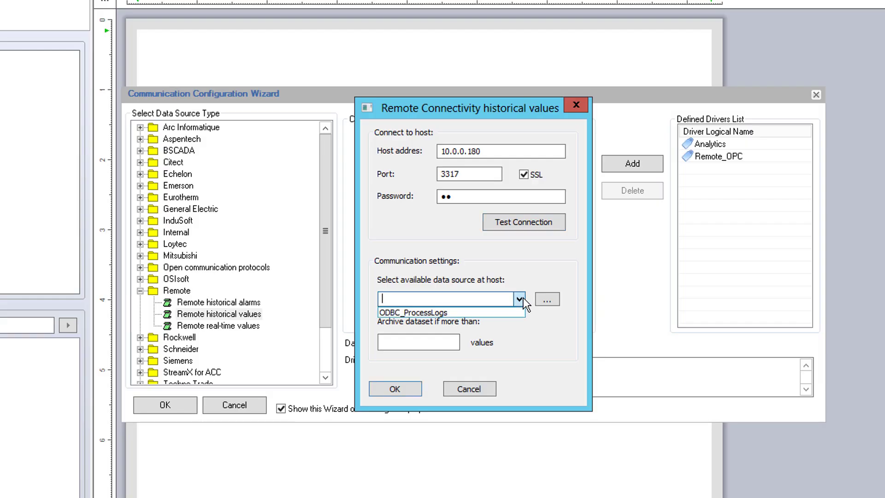
# - Point Remote_ProcessLogs at ODBC_ProcessLogs with a 500-value archive threshold and add it
pyautogui.click(481, 312)
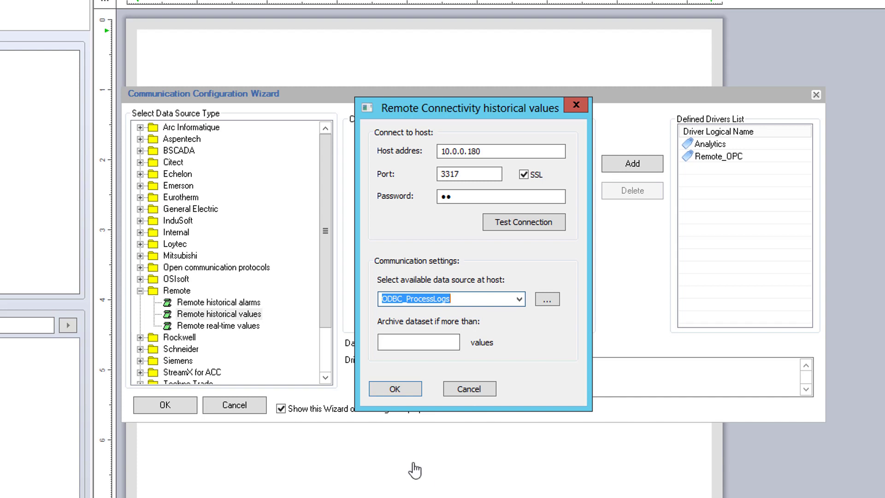
pyautogui.click(448, 343)
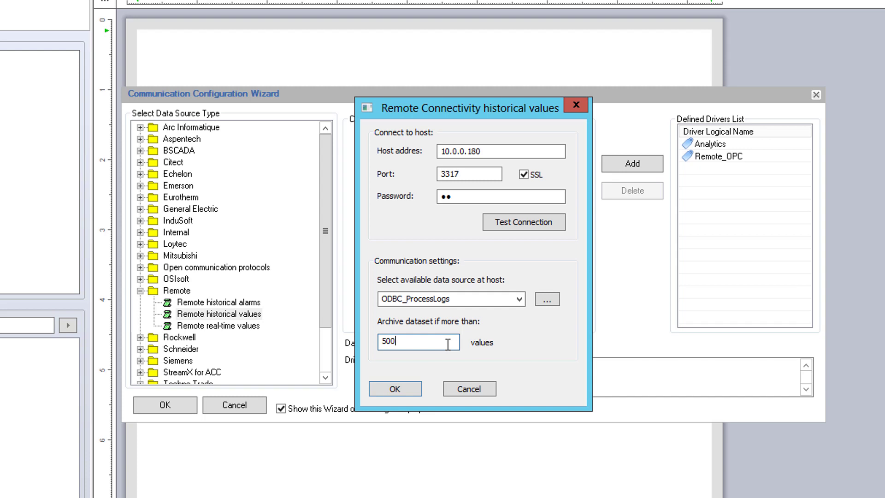
pyautogui.click(401, 389)
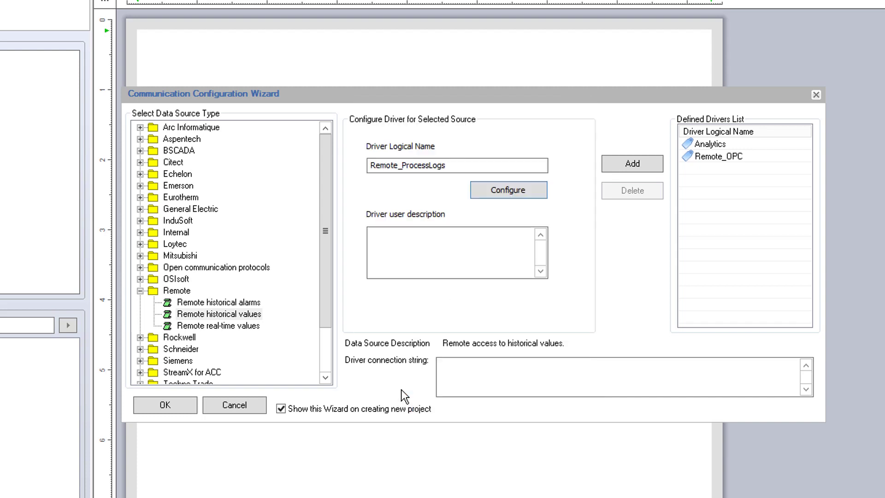
pyautogui.click(660, 166)
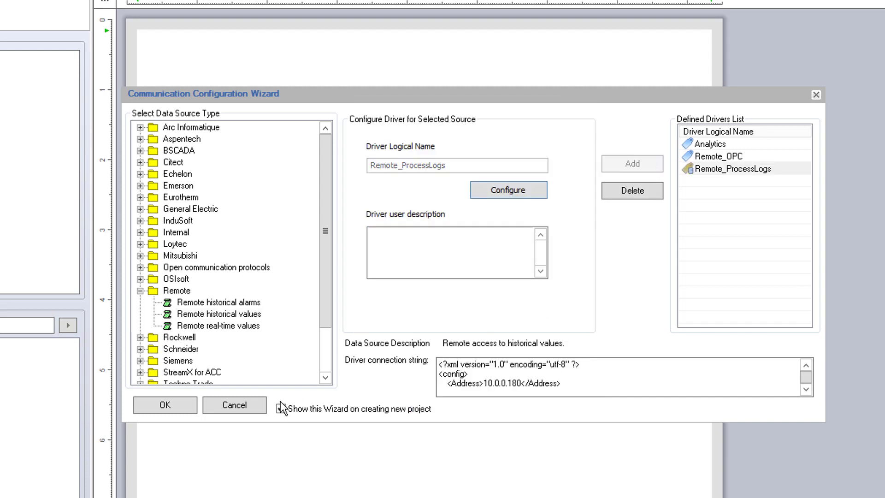
# - Create logging item group grpOnChange with Remote_OPC as its source
pyautogui.click(181, 408)
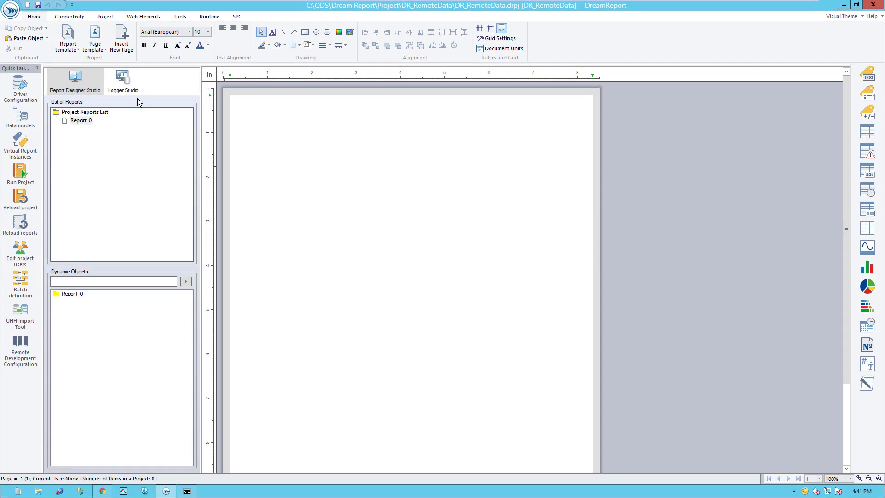
pyautogui.click(129, 90)
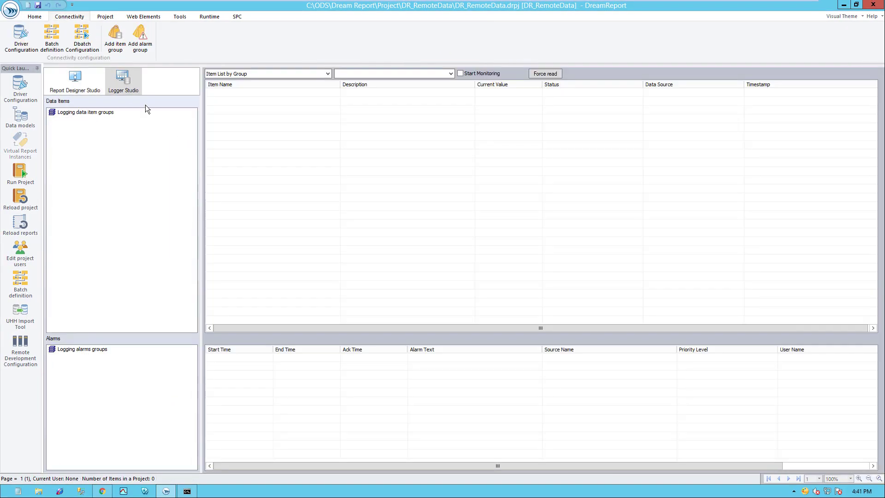
pyautogui.rightClick(103, 156)
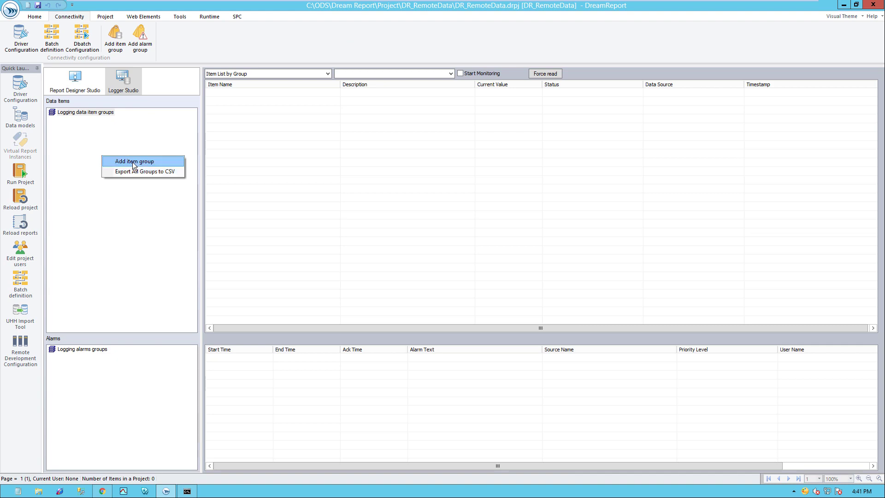
pyautogui.click(132, 161)
pyautogui.write('grpOnChange')
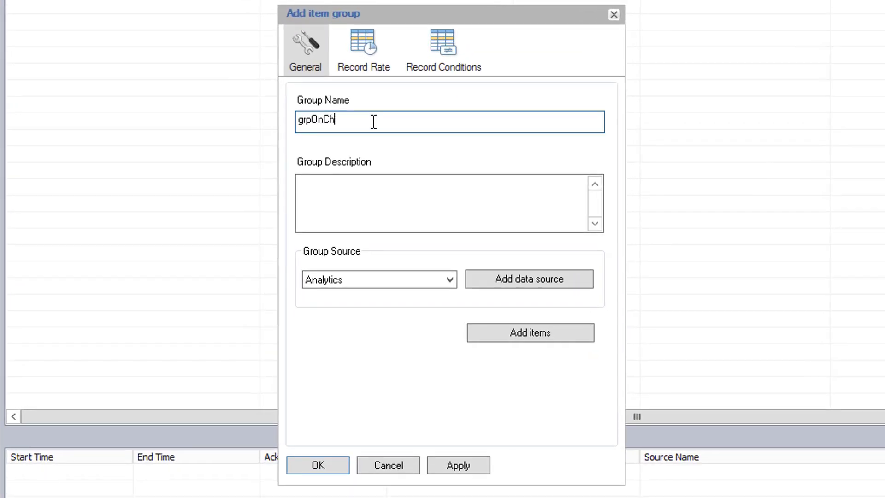
pyautogui.click(431, 279)
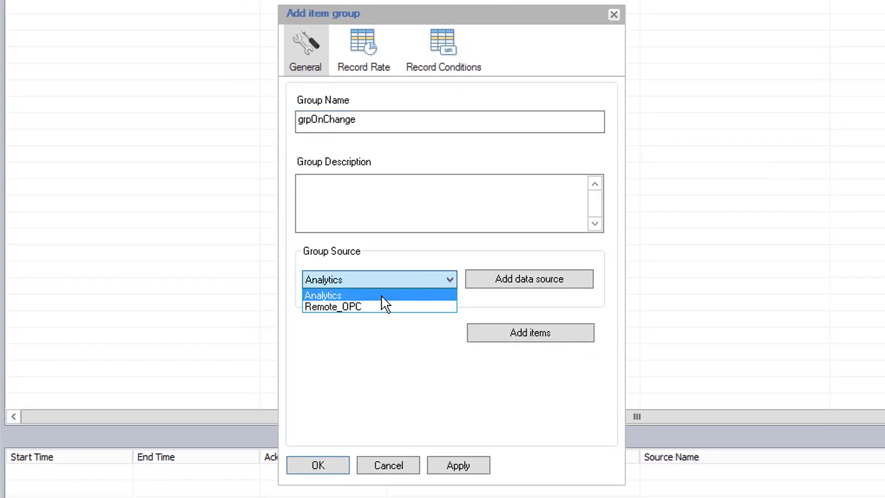
pyautogui.click(382, 307)
# - Add 13 Simulation Examples Functions items, BatchNumber through Random4 plus User1–User3
pyautogui.click(500, 336)
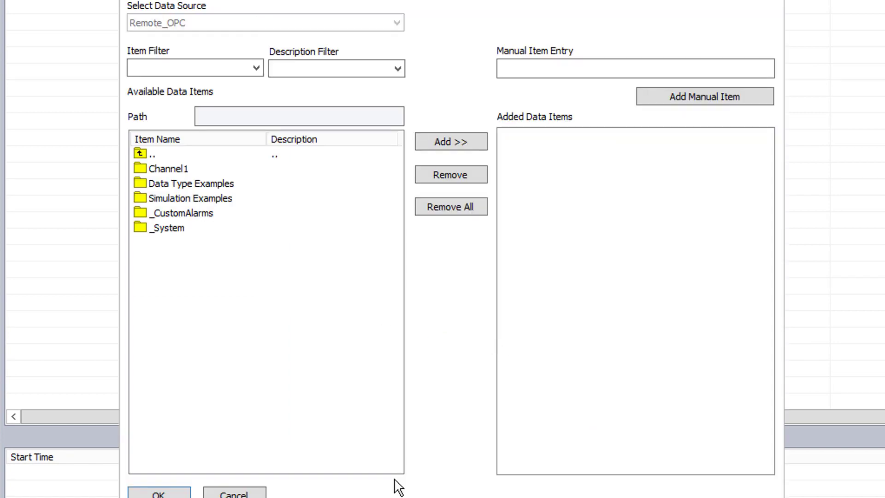
pyautogui.doubleClick(182, 202)
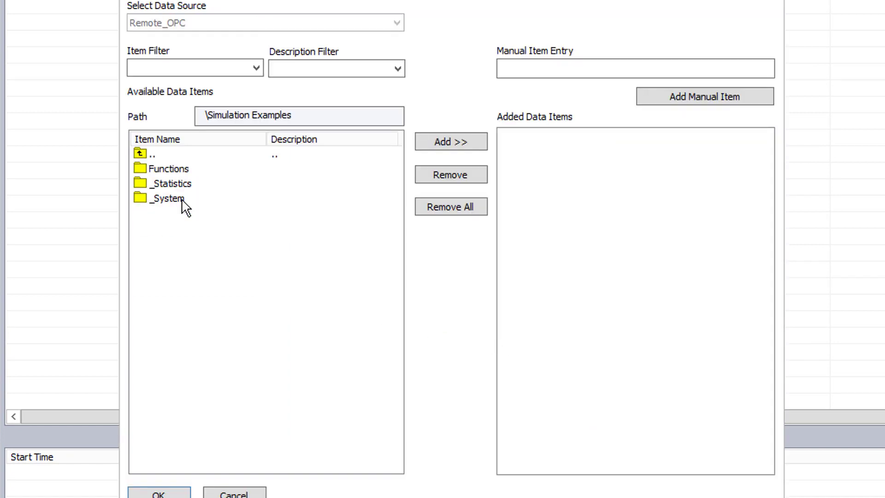
pyautogui.doubleClick(178, 169)
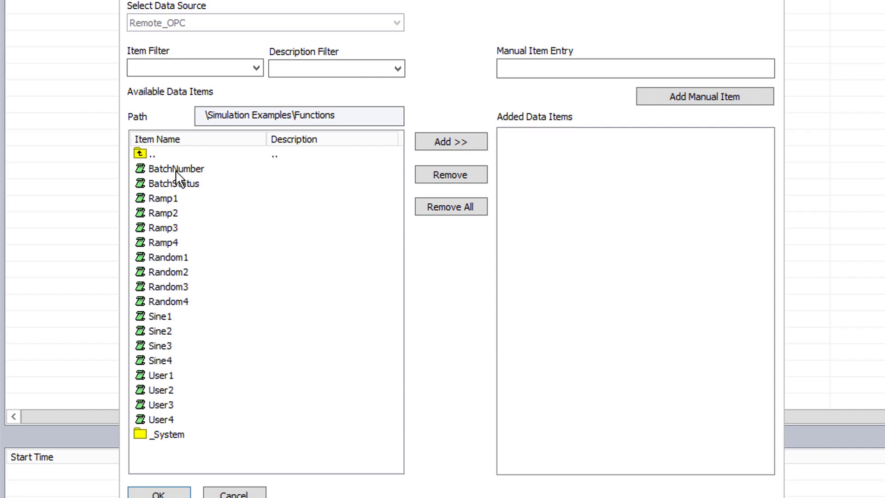
pyautogui.click(176, 170)
pyautogui.keyDown('shift'); pyautogui.click(162, 303); pyautogui.keyUp('shift')
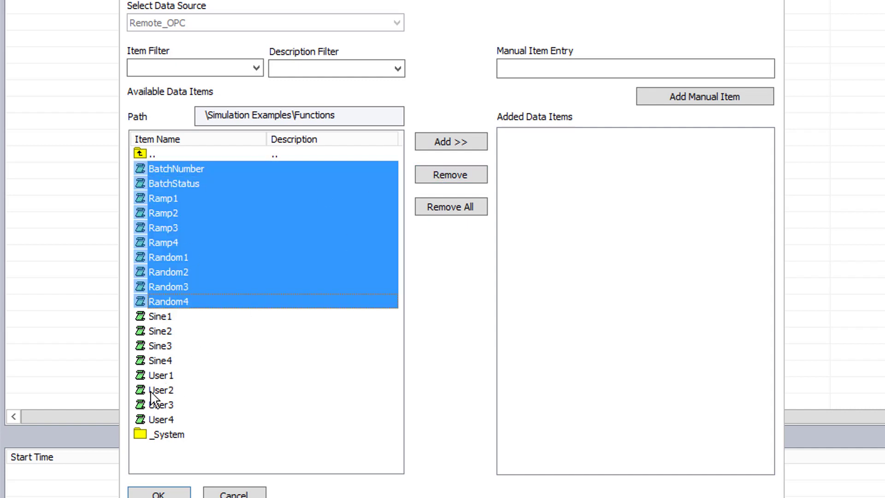
pyautogui.keyDown('ctrl'); pyautogui.click(170, 376); pyautogui.keyUp('ctrl')
pyautogui.keyDown('ctrl'); pyautogui.click(168, 391); pyautogui.keyUp('ctrl')
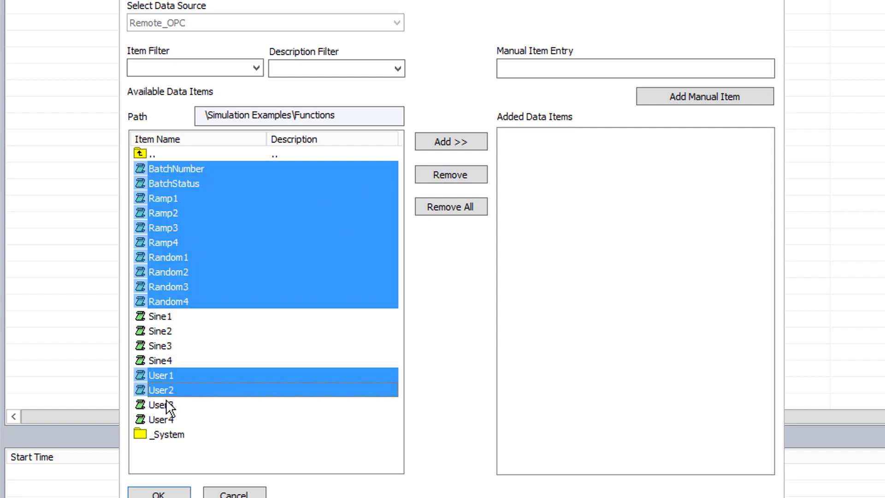
pyautogui.keyDown('ctrl'); pyautogui.click(167, 405); pyautogui.keyUp('ctrl')
pyautogui.click(475, 147)
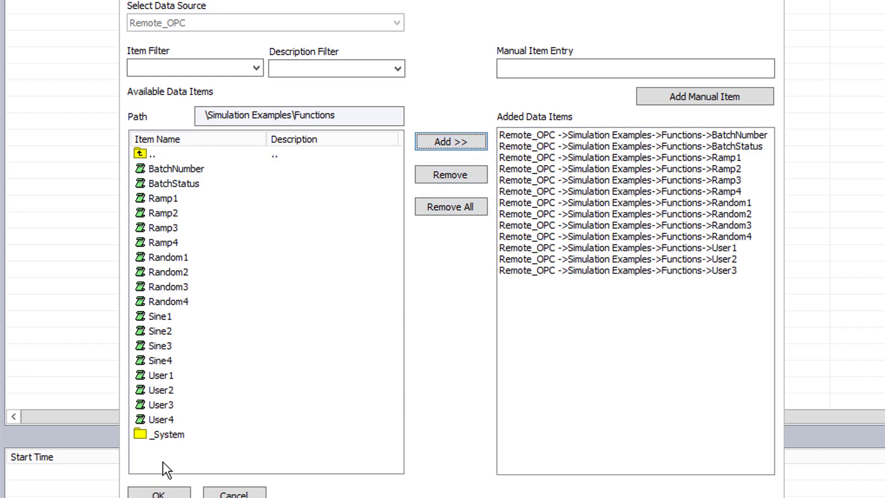
pyautogui.click(158, 493)
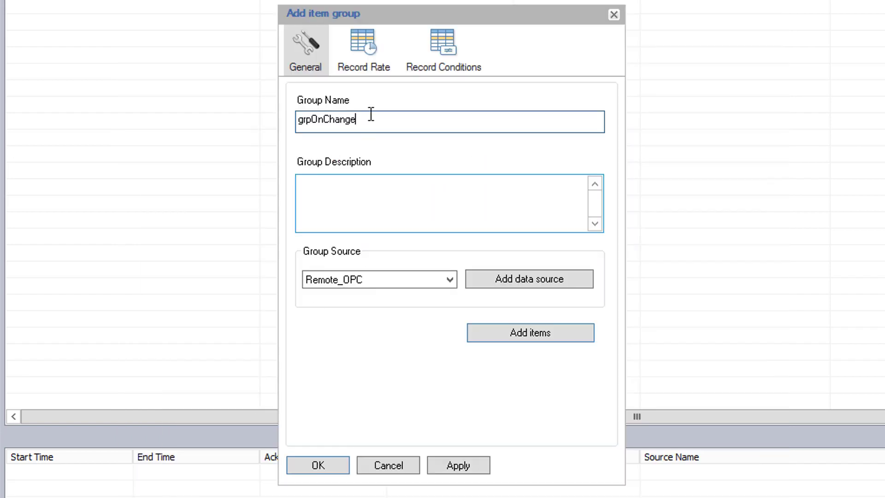
# - Save grpOnChange with On Change recording and start monitoring its live values
pyautogui.click(369, 59)
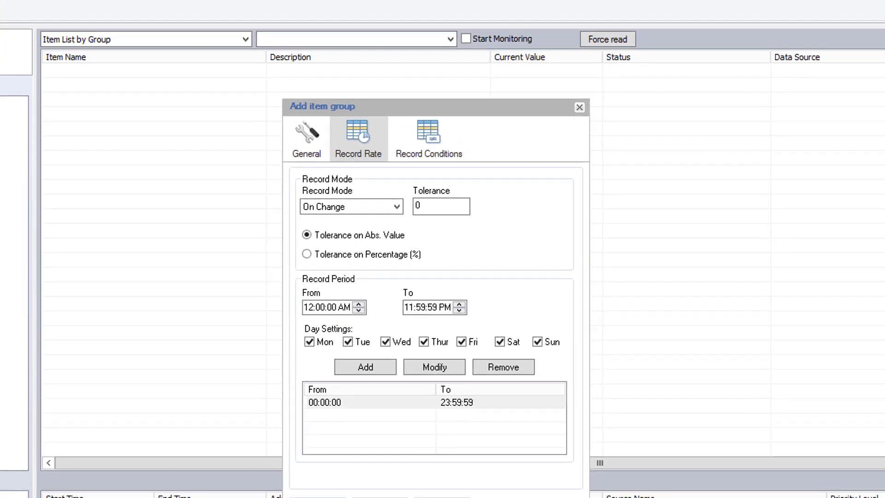
pyautogui.click(318, 465)
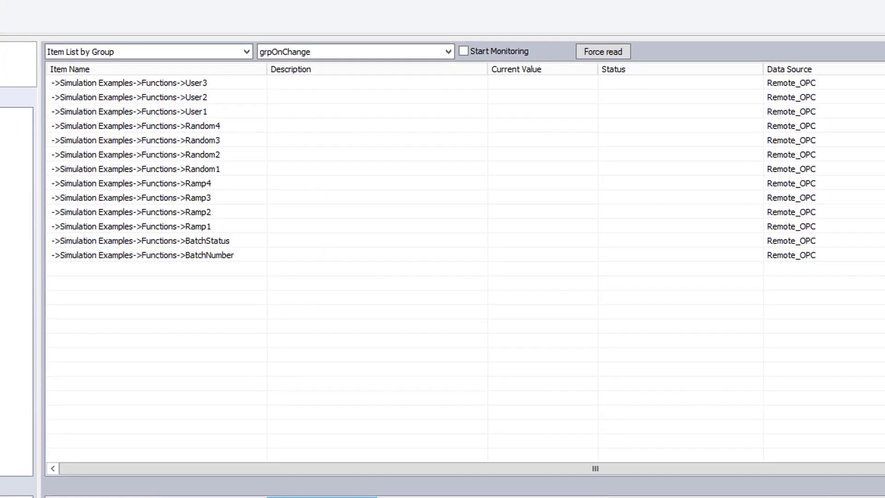
pyautogui.click(512, 50)
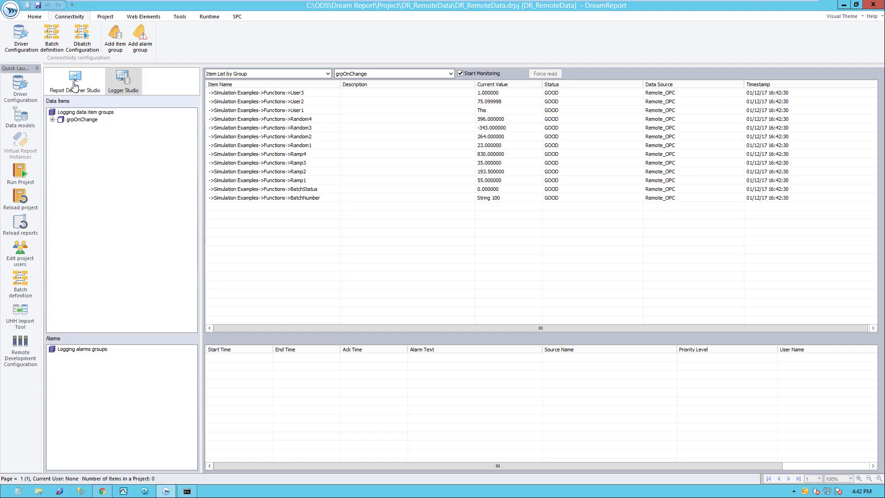
# - Place an item table near the top of Report_0, using the External History Server as its data source
pyautogui.click(74, 85)
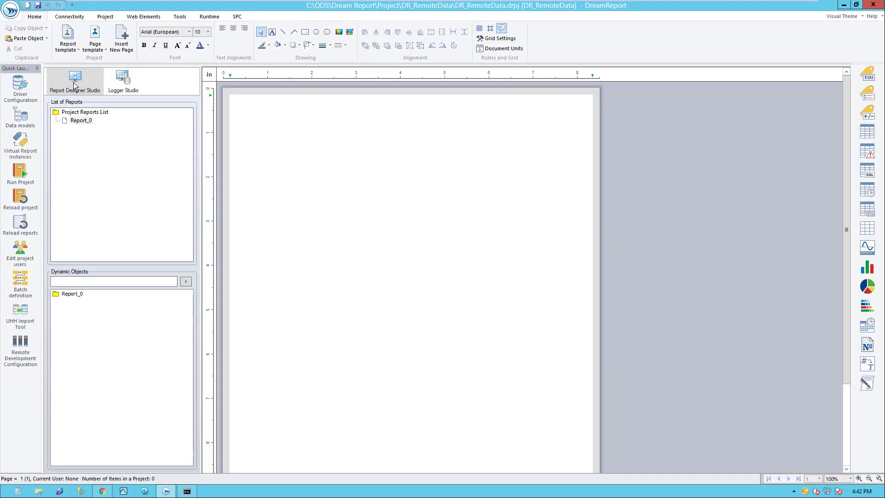
pyautogui.click(81, 121)
pyautogui.click(867, 134)
pyautogui.moveTo(268, 139); pyautogui.dragTo(565, 168)
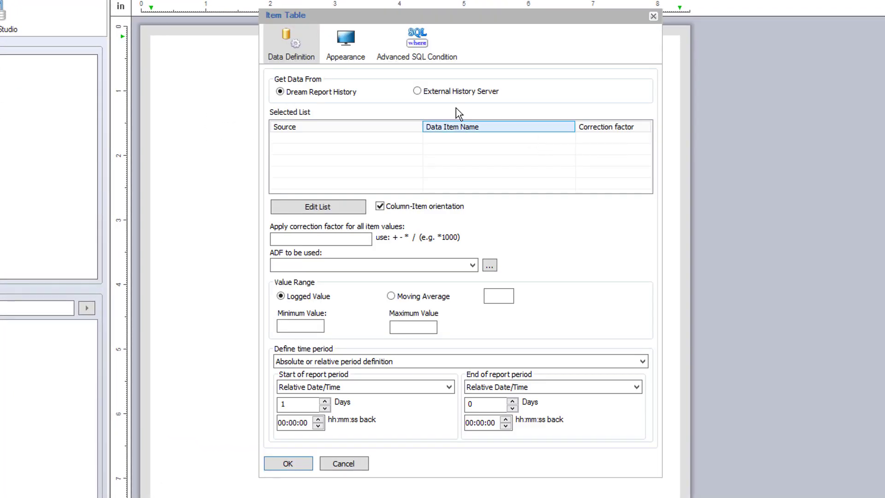
pyautogui.click(452, 97)
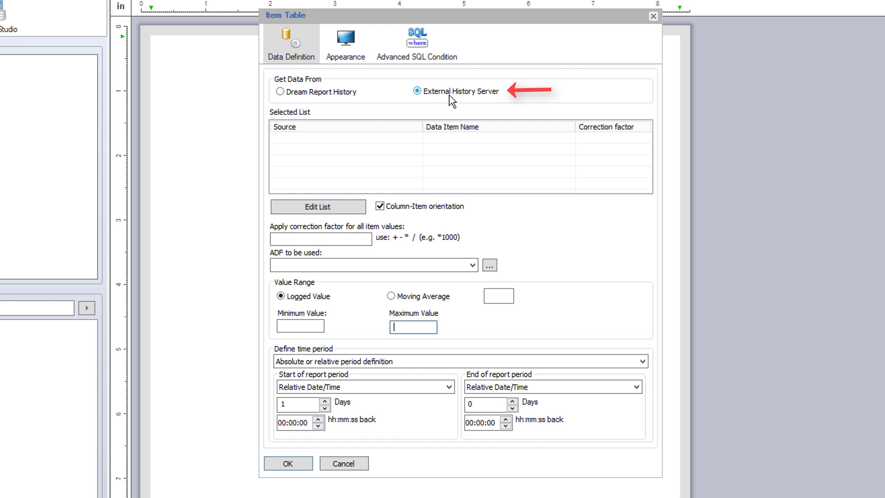
# - Fill the table with Remote_ProcessLogs Tank1–Tank3 and Temp1–Temp3 items, then widen it so headers fit one line
pyautogui.click(347, 212)
pyautogui.click(417, 75)
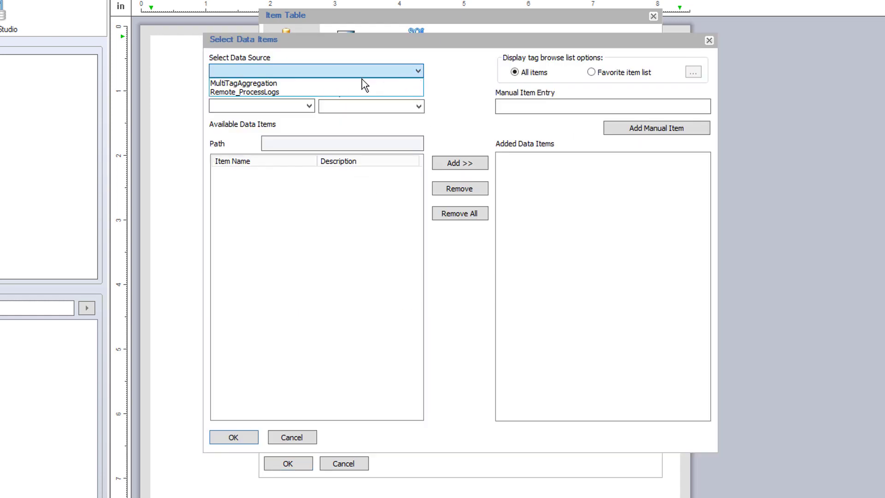
pyautogui.click(356, 92)
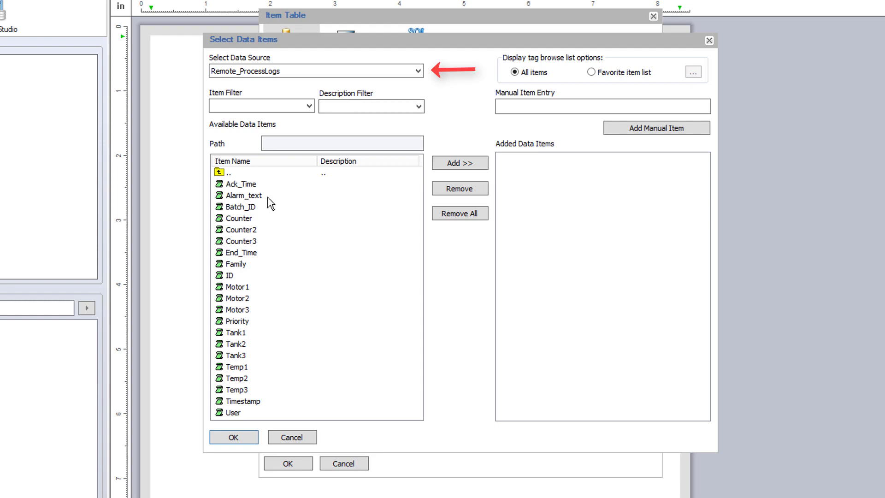
pyautogui.click(236, 333)
pyautogui.keyDown('shift'); pyautogui.click(233, 391); pyautogui.keyUp('shift')
pyautogui.click(447, 164)
pyautogui.click(232, 438)
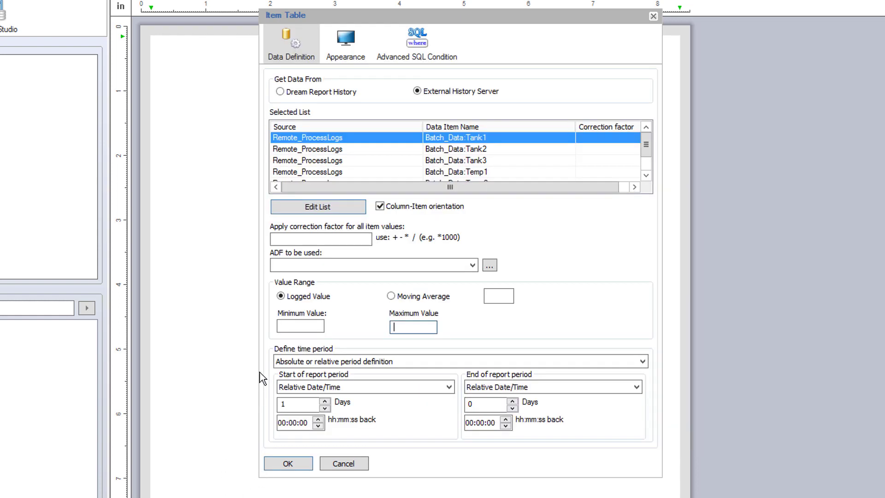
pyautogui.click(288, 464)
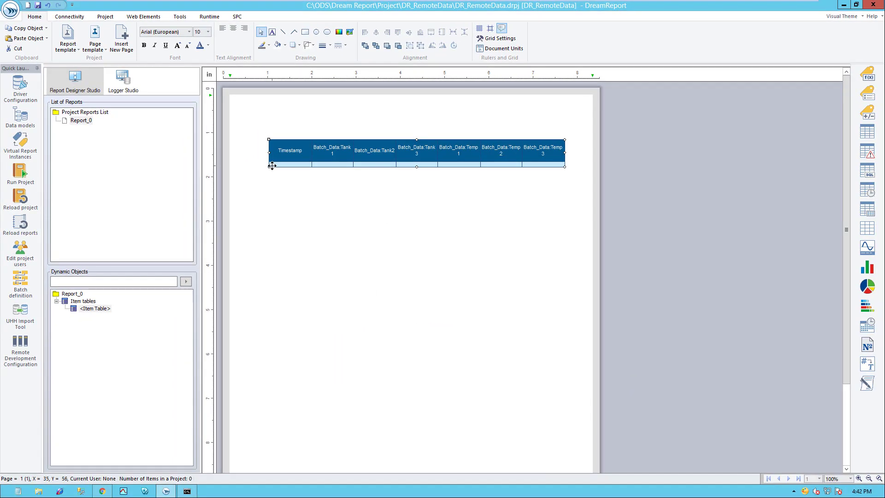
pyautogui.click(239, 152)
pyautogui.moveTo(248, 156); pyautogui.dragTo(246, 158)
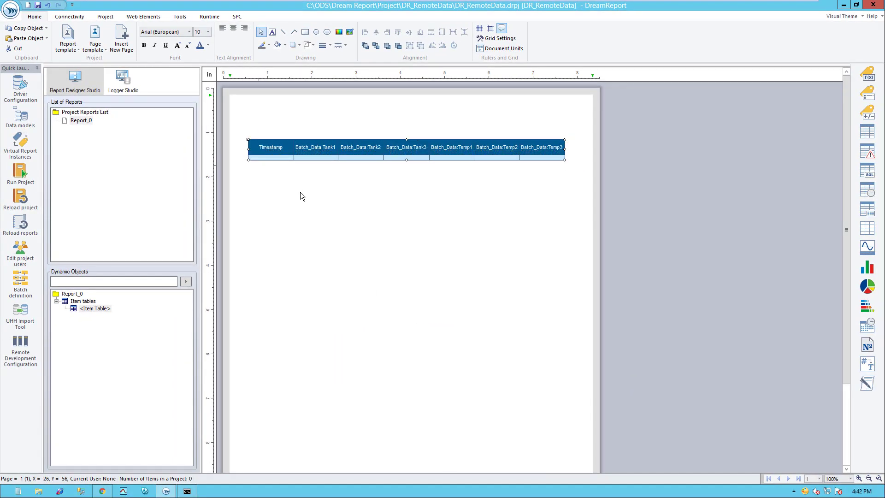